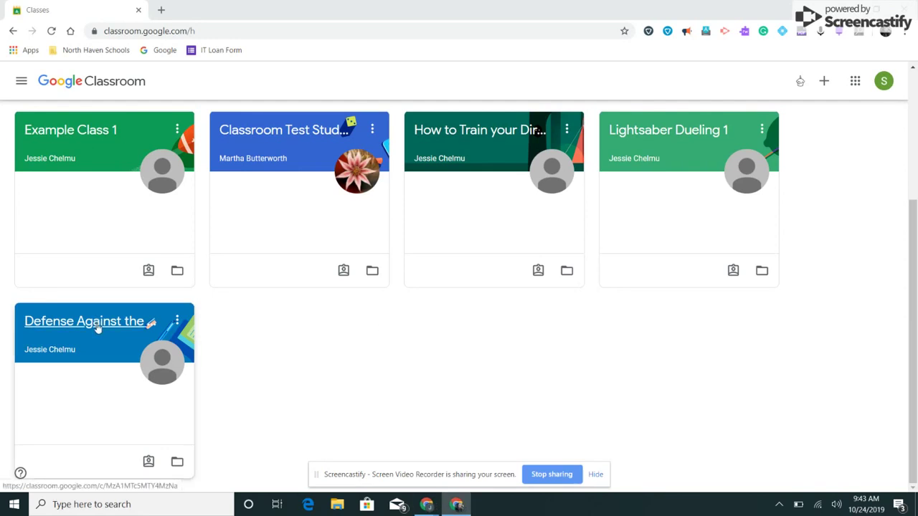
Step: Open the student's PDF from the Math Worksheet assignment in the Defense Against the Dark Arts class and reload it
{"action": "left_click", "coordinate": [98, 327]}
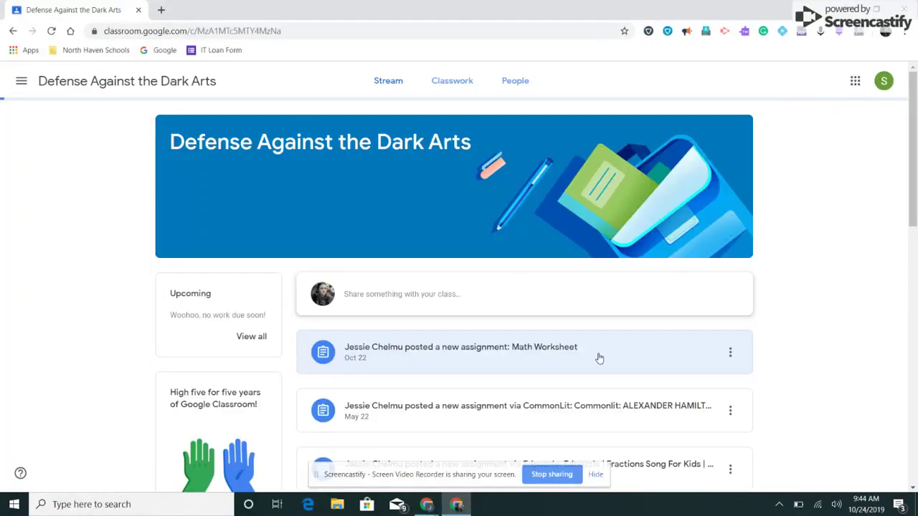
{"action": "left_click", "coordinate": [597, 359]}
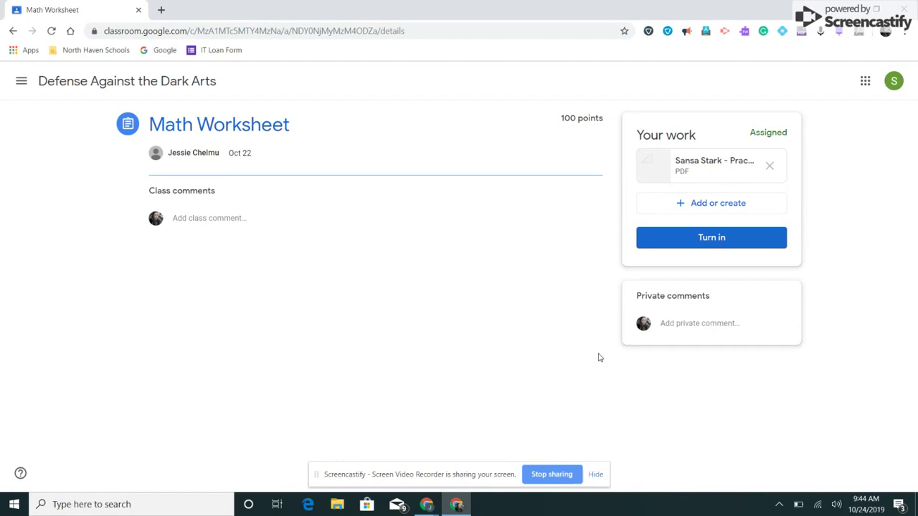
{"action": "left_click", "coordinate": [720, 169]}
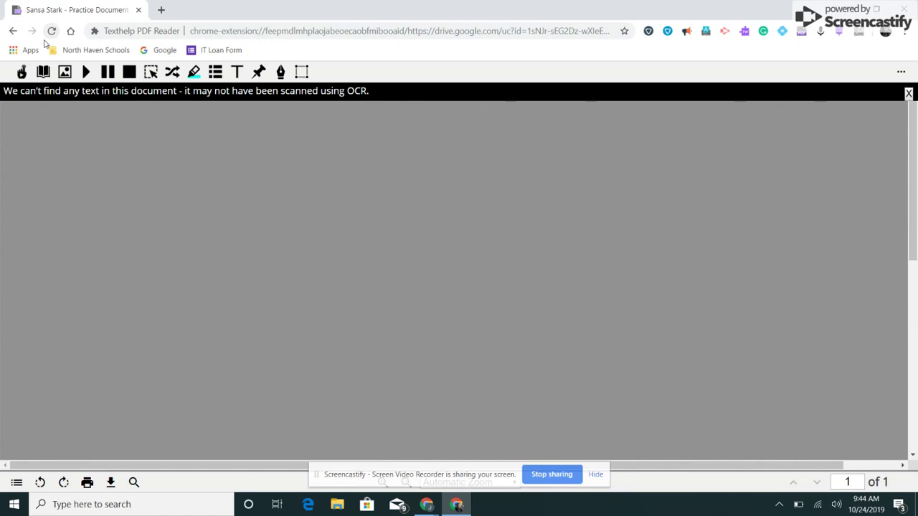
{"action": "left_click", "coordinate": [50, 33]}
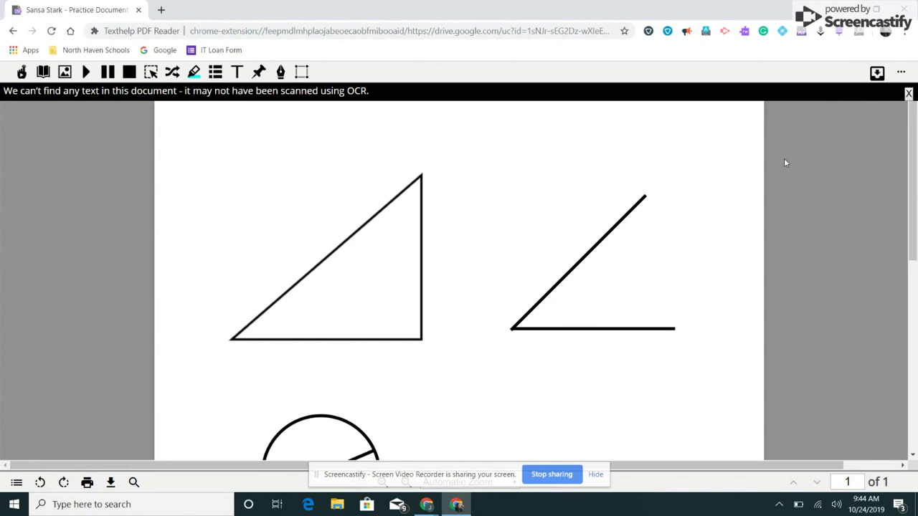
Step: Look over the shapes in the PDF, then launch EquatIO on it and open a mathspace
{"action": "scroll", "coordinate": [785, 163], "scroll_direction": "down", "scroll_amount": 1}
{"action": "scroll", "coordinate": [794, 175], "scroll_direction": "up", "scroll_amount": 1}
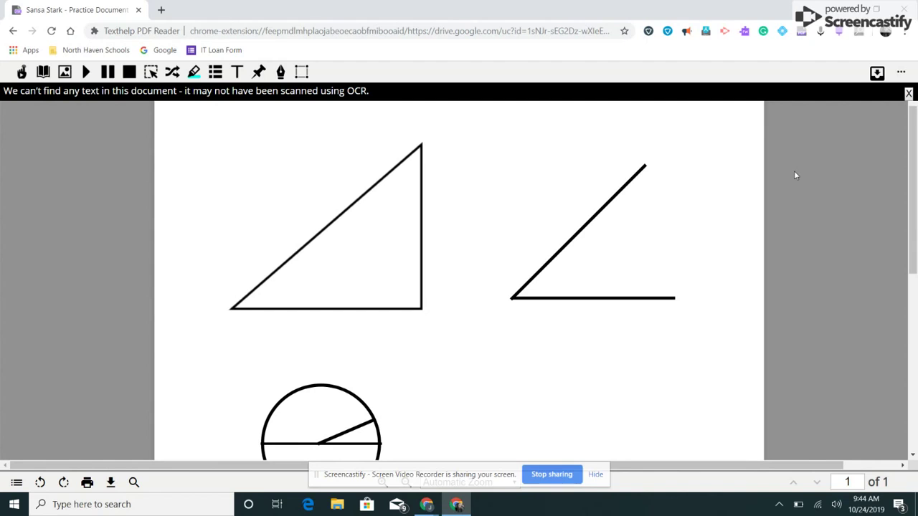
{"action": "left_click", "coordinate": [782, 33]}
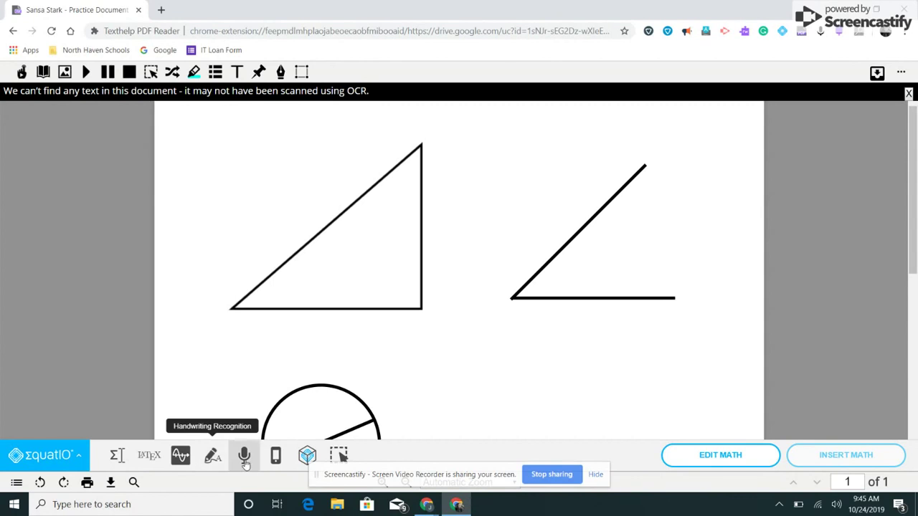
{"action": "left_click", "coordinate": [308, 457]}
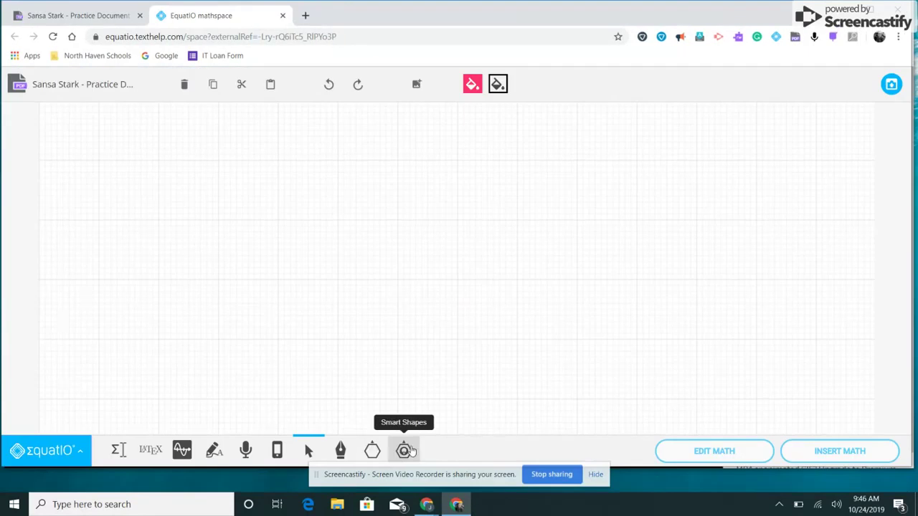
Step: Add the circular 360-degree protractor smart shape to the mathspace and place it in the PDF between the triangle and the open angle
{"action": "left_click", "coordinate": [404, 450]}
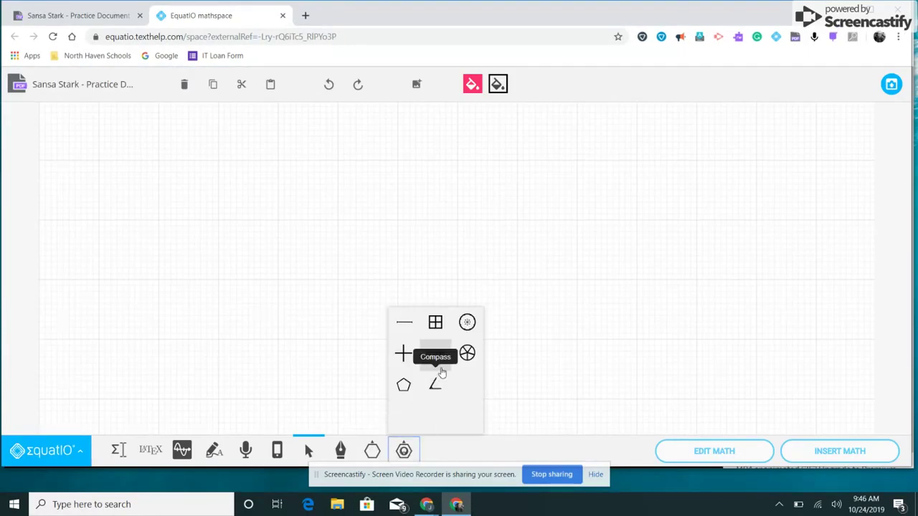
{"action": "left_click", "coordinate": [467, 324]}
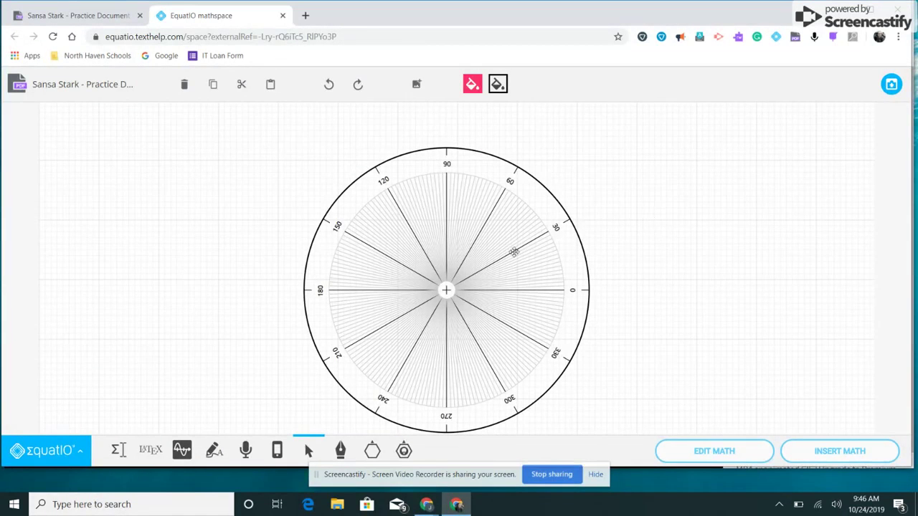
{"action": "left_click", "coordinate": [893, 90]}
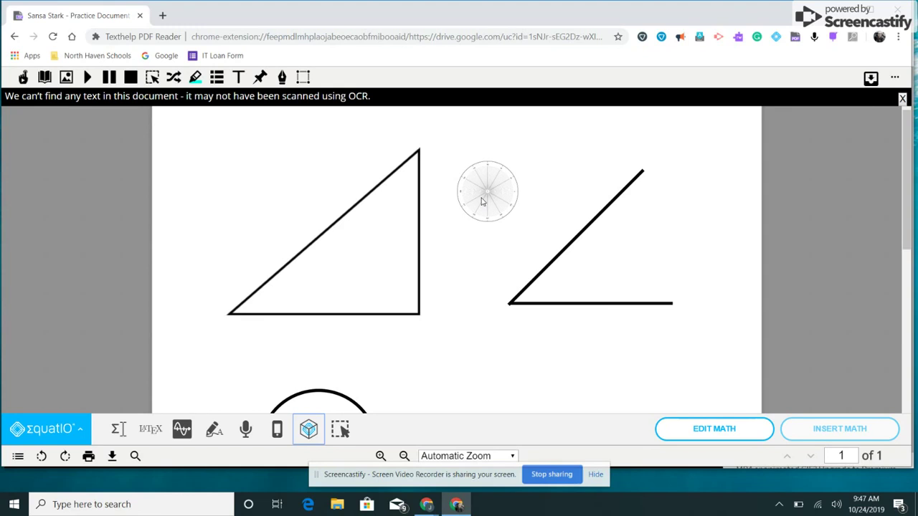
{"action": "left_click", "coordinate": [482, 200]}
Step: Enlarge the protractor and align its center with the vertex of the open angle, with the baseline along the angle's horizontal side
{"action": "left_click_drag", "start_coordinate": [518, 201], "coordinate": [794, 273]}
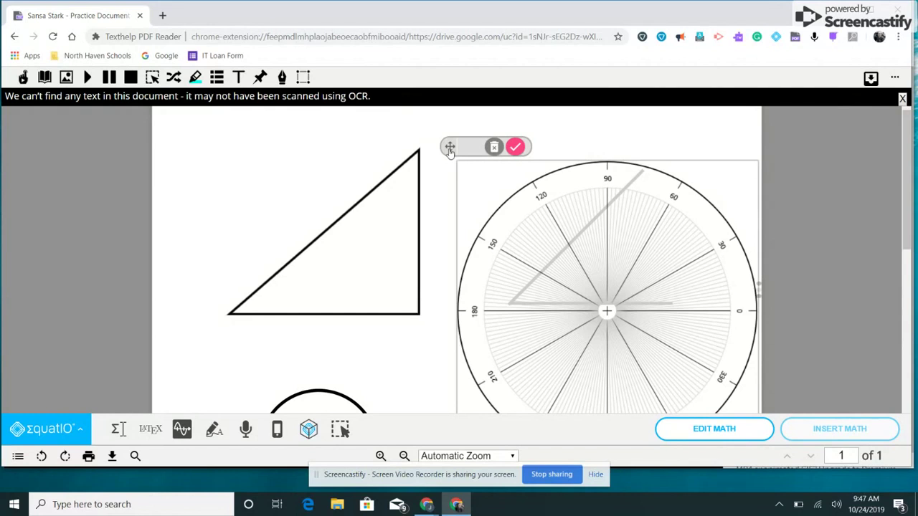
{"action": "left_click_drag", "start_coordinate": [450, 151], "coordinate": [356, 147]}
{"action": "mouse_move", "coordinate": [357, 147]}
{"action": "left_mouse_down"}
{"action": "mouse_move", "coordinate": [351, 131]}
{"action": "mouse_move", "coordinate": [352, 143]}
{"action": "left_mouse_up"}
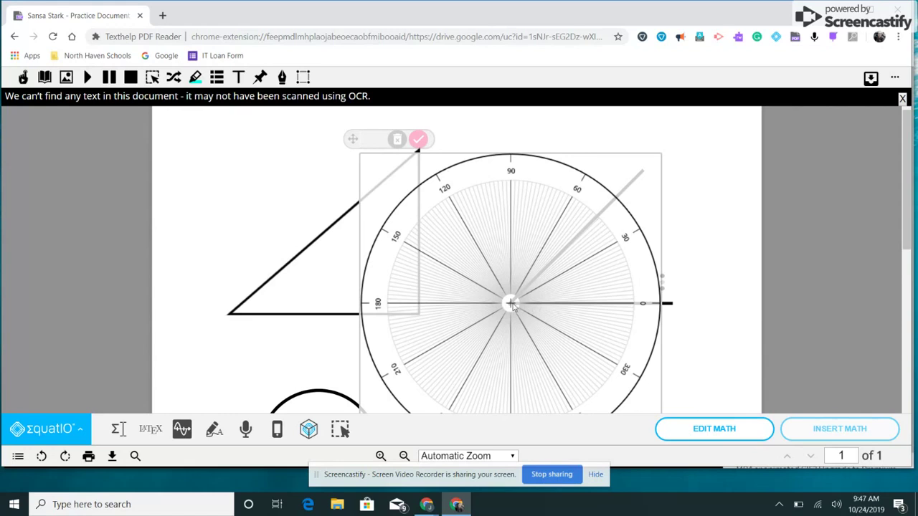
Step: Move the protractor off the open angle's vertex toward the triangle and delete it from the page
{"action": "left_click_drag", "start_coordinate": [510, 304], "coordinate": [767, 189]}
{"action": "left_click_drag", "start_coordinate": [352, 139], "coordinate": [312, 134]}
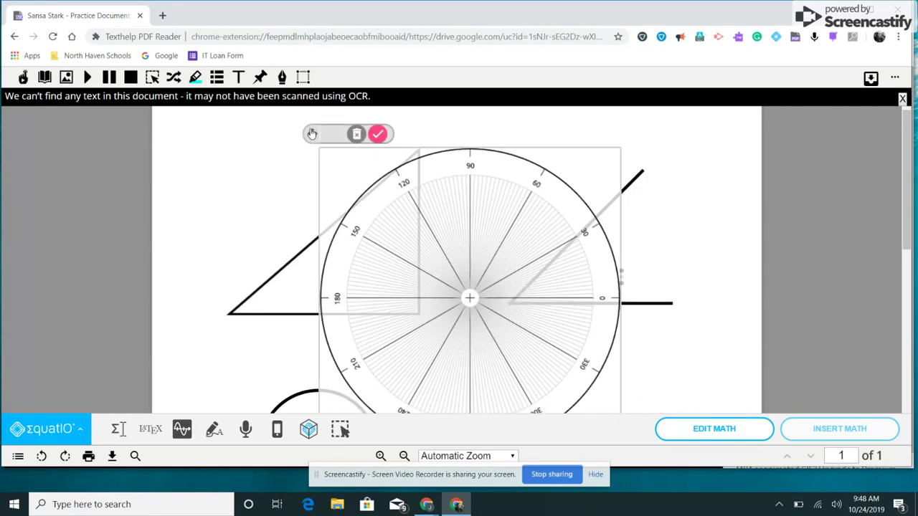
{"action": "left_click", "coordinate": [357, 134]}
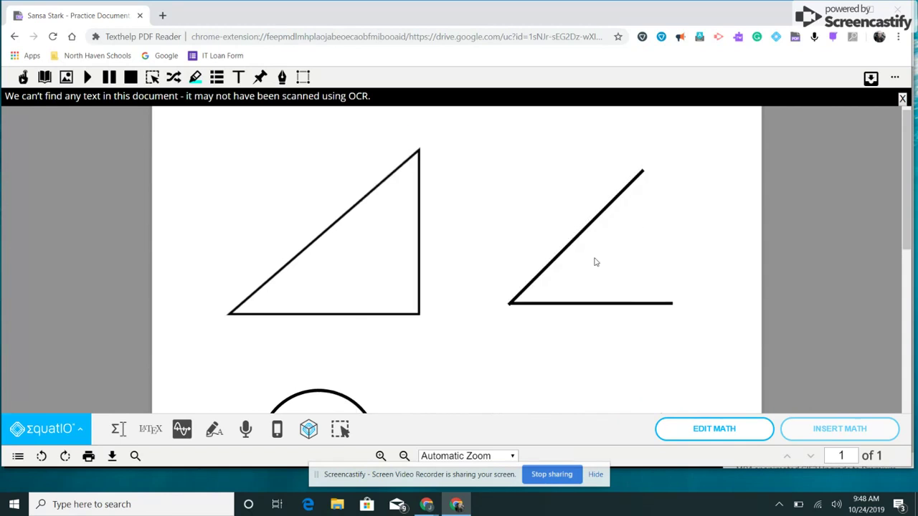
Step: Reopen the EquatIO mathspace and browse the full list of additional shapes, from geometric figures to people, vehicles and fraction circles
{"action": "scroll", "coordinate": [594, 262], "scroll_direction": "down", "scroll_amount": 2}
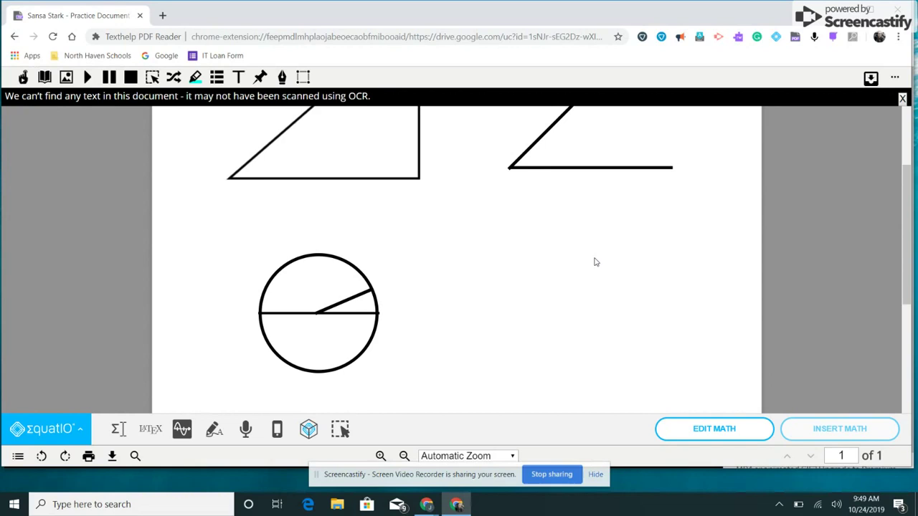
{"action": "left_click", "coordinate": [309, 429]}
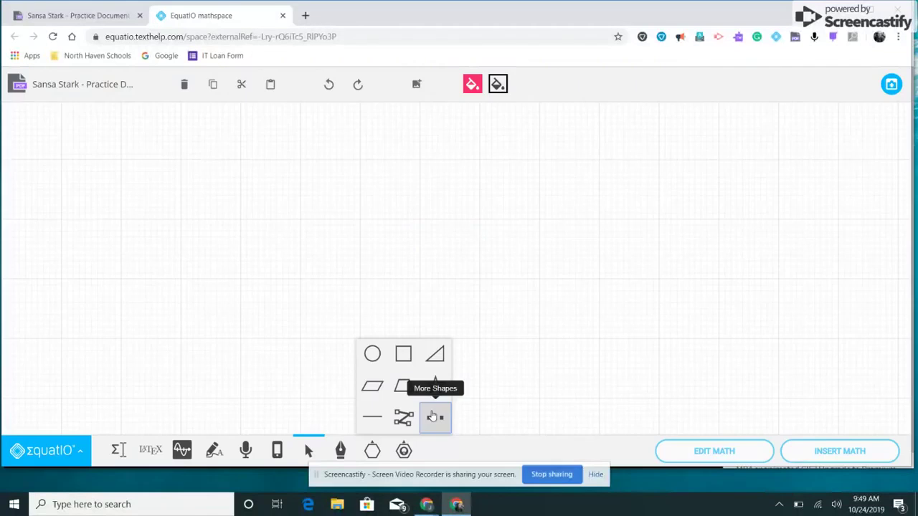
{"action": "left_click", "coordinate": [433, 416]}
{"action": "scroll", "coordinate": [413, 372], "scroll_direction": "down", "scroll_amount": 4}
{"action": "scroll", "coordinate": [412, 372], "scroll_direction": "up", "scroll_amount": 1}
{"action": "scroll", "coordinate": [413, 372], "scroll_direction": "down", "scroll_amount": 5}
{"action": "scroll", "coordinate": [413, 372], "scroll_direction": "down", "scroll_amount": 5}
{"action": "scroll", "coordinate": [413, 372], "scroll_direction": "down", "scroll_amount": 5}
{"action": "scroll", "coordinate": [413, 373], "scroll_direction": "down", "scroll_amount": 3}
{"action": "scroll", "coordinate": [413, 372], "scroll_direction": "down", "scroll_amount": 10}
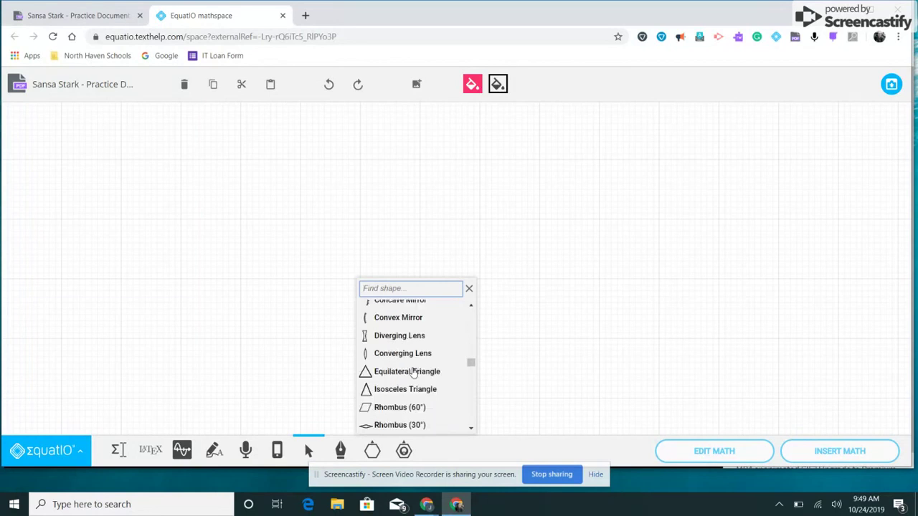
{"action": "scroll", "coordinate": [413, 372], "scroll_direction": "down", "scroll_amount": 3}
{"action": "scroll", "coordinate": [413, 372], "scroll_direction": "up", "scroll_amount": 2}
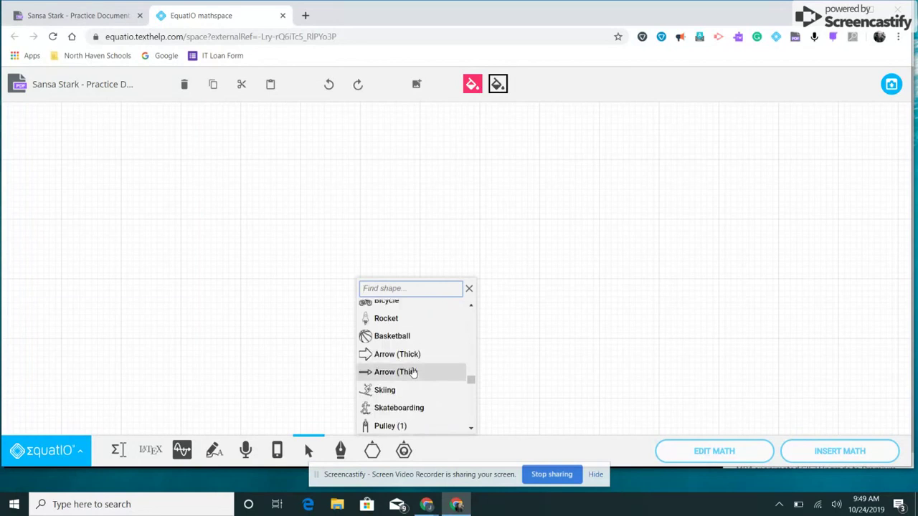
{"action": "scroll", "coordinate": [410, 372], "scroll_direction": "up", "scroll_amount": 1}
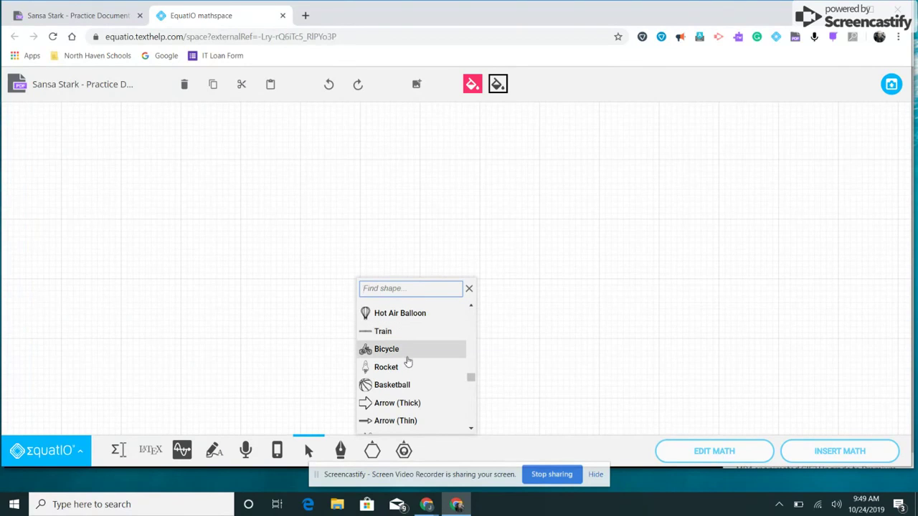
{"action": "scroll", "coordinate": [408, 362], "scroll_direction": "down", "scroll_amount": 1}
{"action": "scroll", "coordinate": [407, 362], "scroll_direction": "down", "scroll_amount": 1}
{"action": "scroll", "coordinate": [408, 362], "scroll_direction": "down", "scroll_amount": 3}
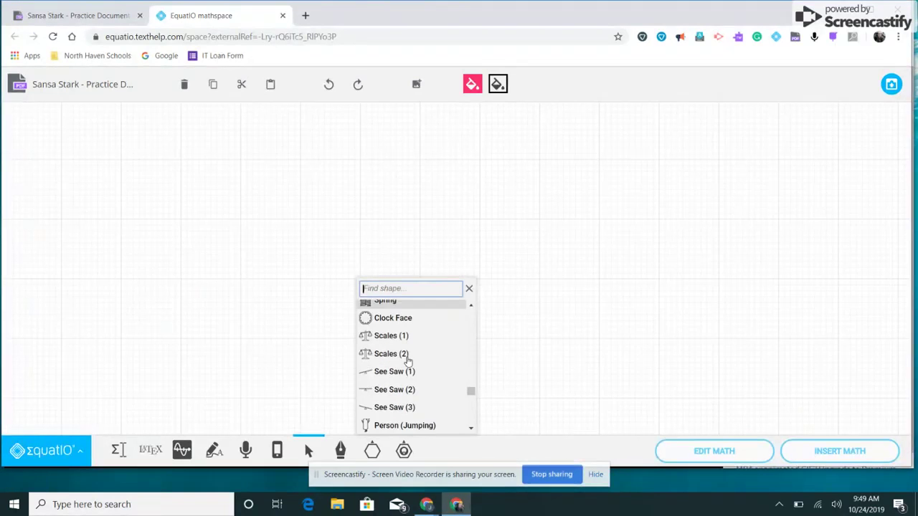
{"action": "scroll", "coordinate": [408, 362], "scroll_direction": "down", "scroll_amount": 1}
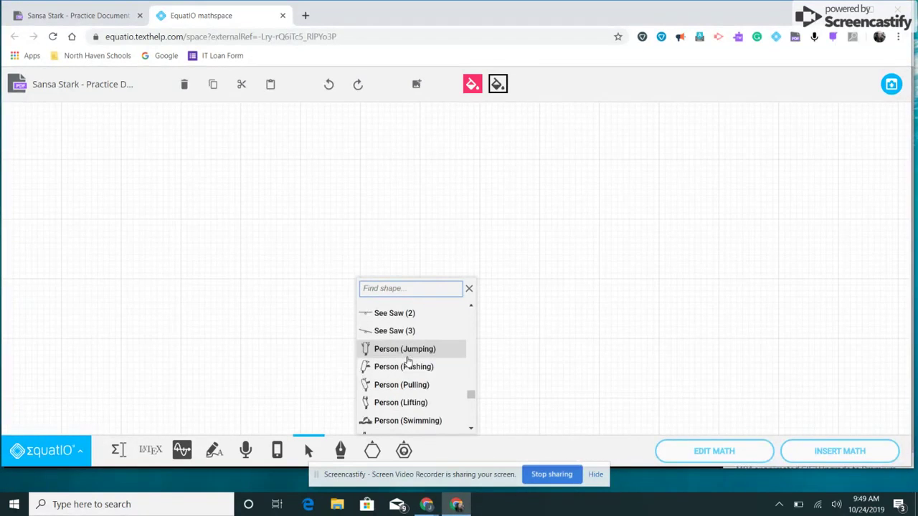
{"action": "scroll", "coordinate": [408, 362], "scroll_direction": "down", "scroll_amount": 1}
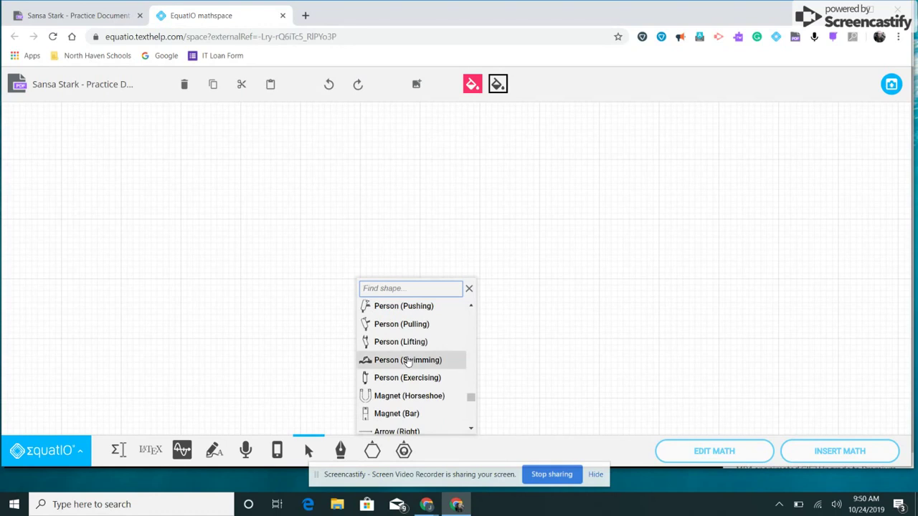
{"action": "scroll", "coordinate": [408, 362], "scroll_direction": "down", "scroll_amount": 3}
{"action": "scroll", "coordinate": [408, 362], "scroll_direction": "down", "scroll_amount": 4}
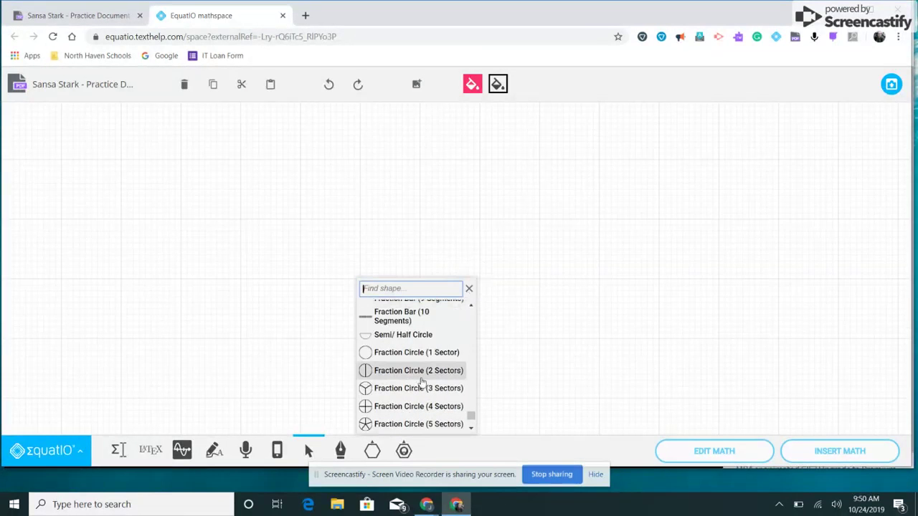
{"action": "scroll", "coordinate": [420, 380], "scroll_direction": "up", "scroll_amount": 8}
{"action": "scroll", "coordinate": [422, 382], "scroll_direction": "up", "scroll_amount": 2}
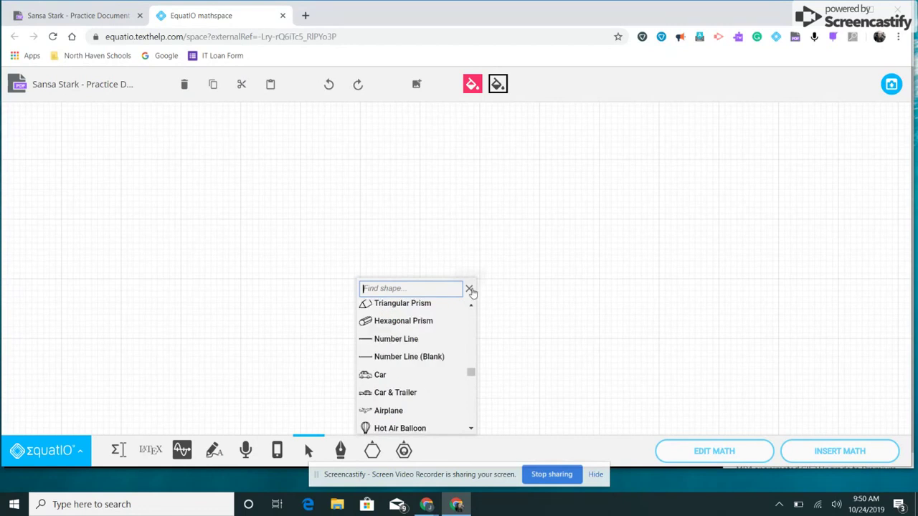
Step: Close the shape list and the mathspace to return to the practice PDF
{"action": "left_click", "coordinate": [469, 288]}
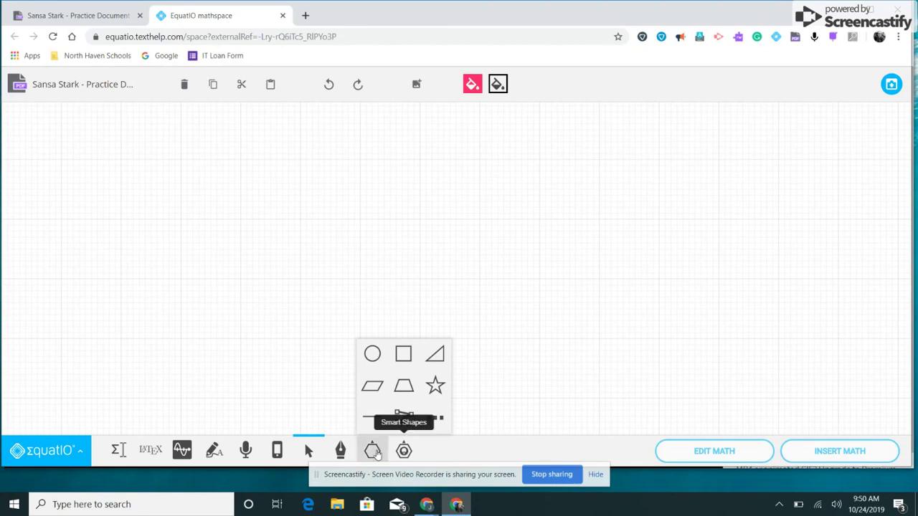
{"action": "left_click", "coordinate": [373, 451]}
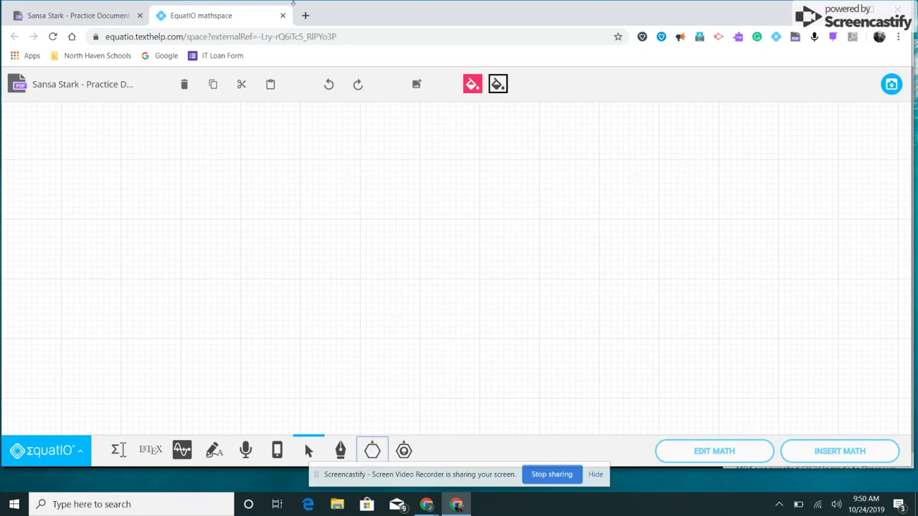
{"action": "left_click", "coordinate": [283, 15]}
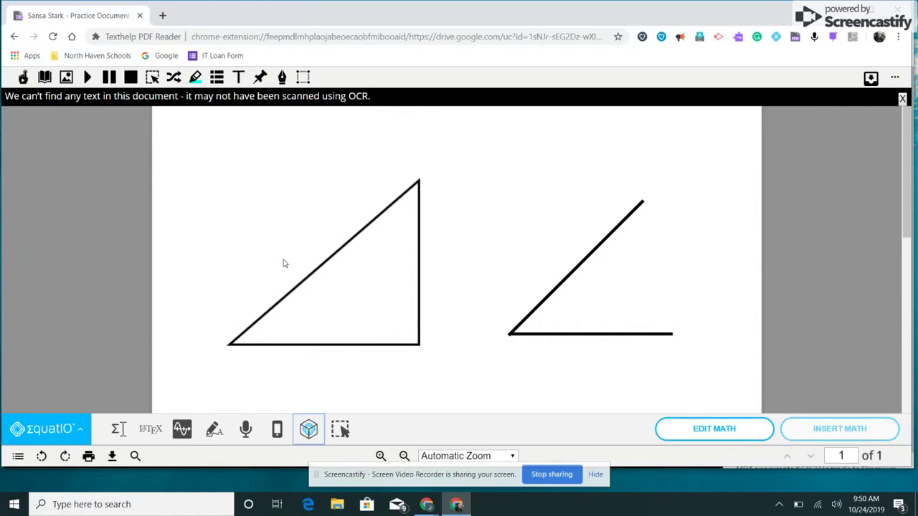